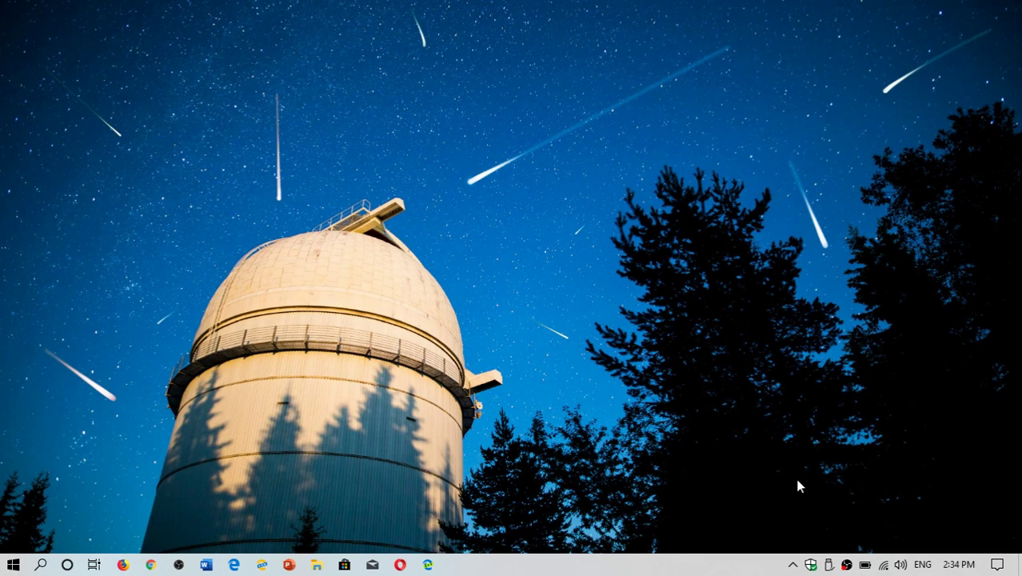
# - Go from Action Center to Update & Security > Advanced options and scroll to Pause updates
pyautogui.click(997, 564)
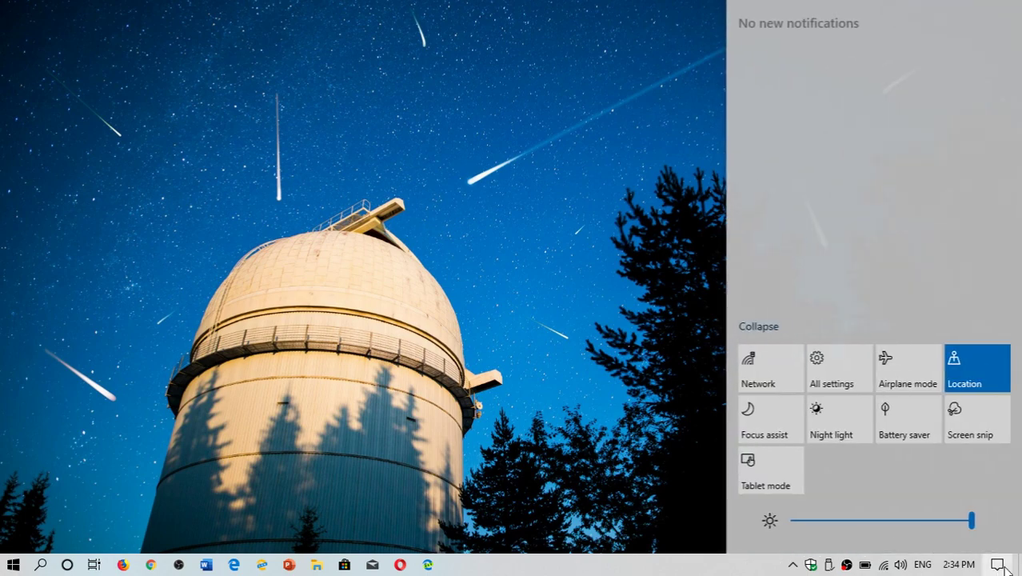
pyautogui.click(831, 379)
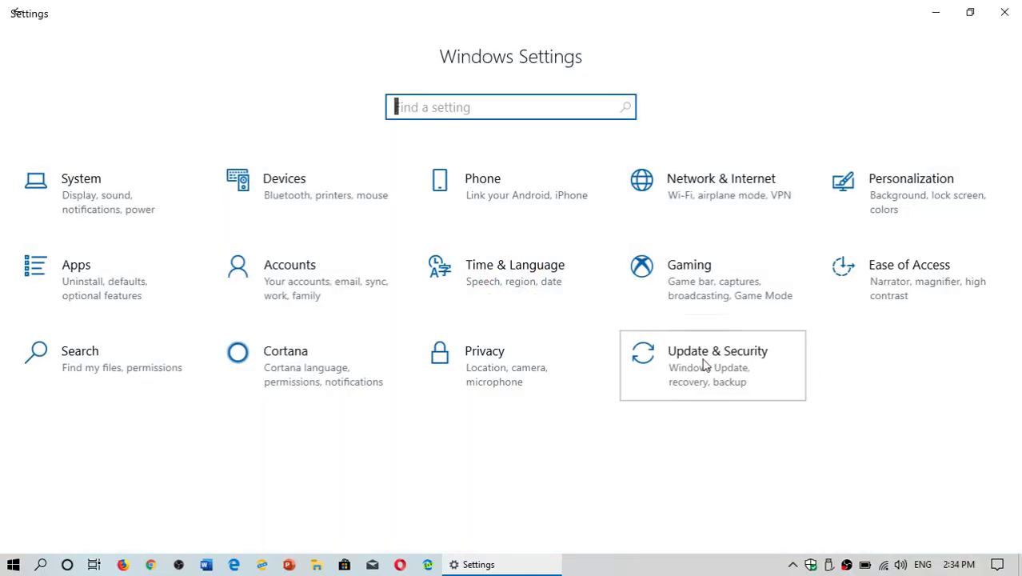
pyautogui.click(706, 365)
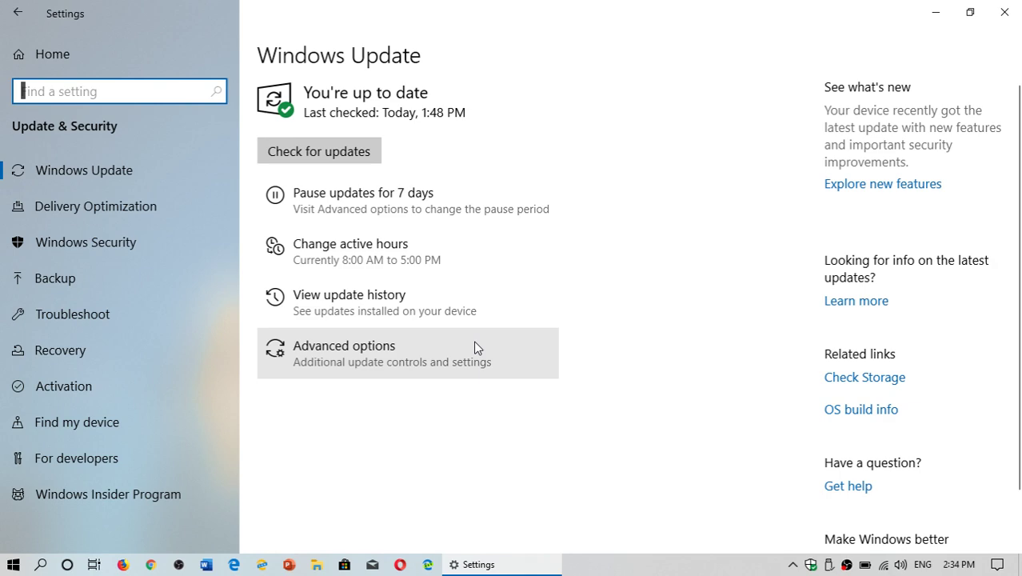
pyautogui.click(357, 357)
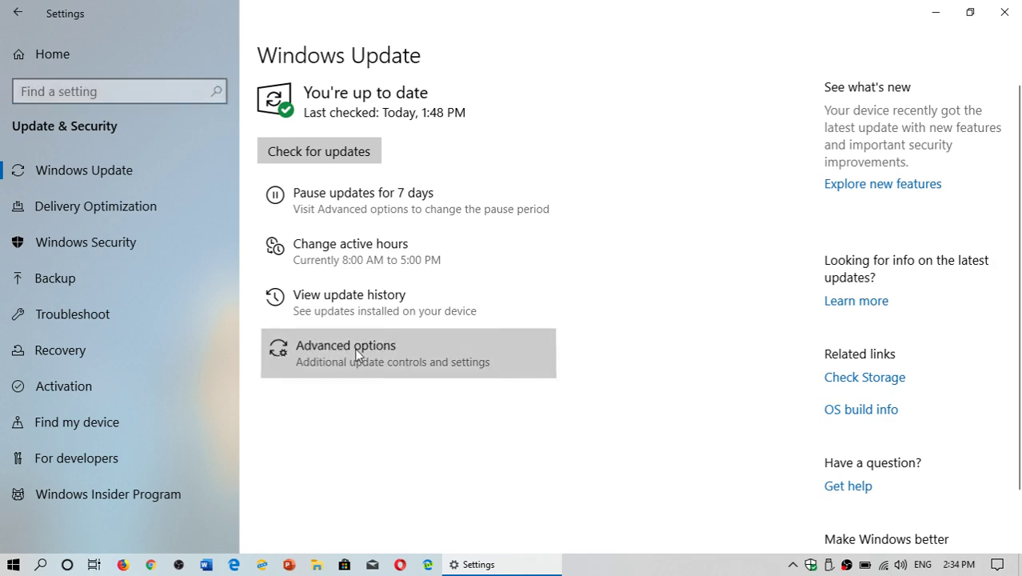
pyautogui.scroll(-3, 186, 276)
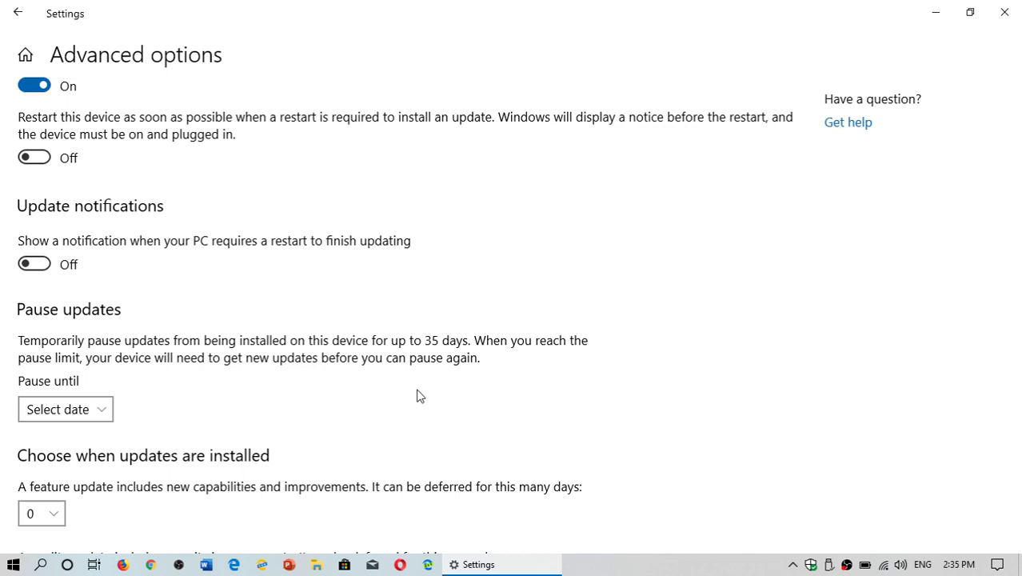
# - Pause updates until August 21, 2019
pyautogui.click(93, 410)
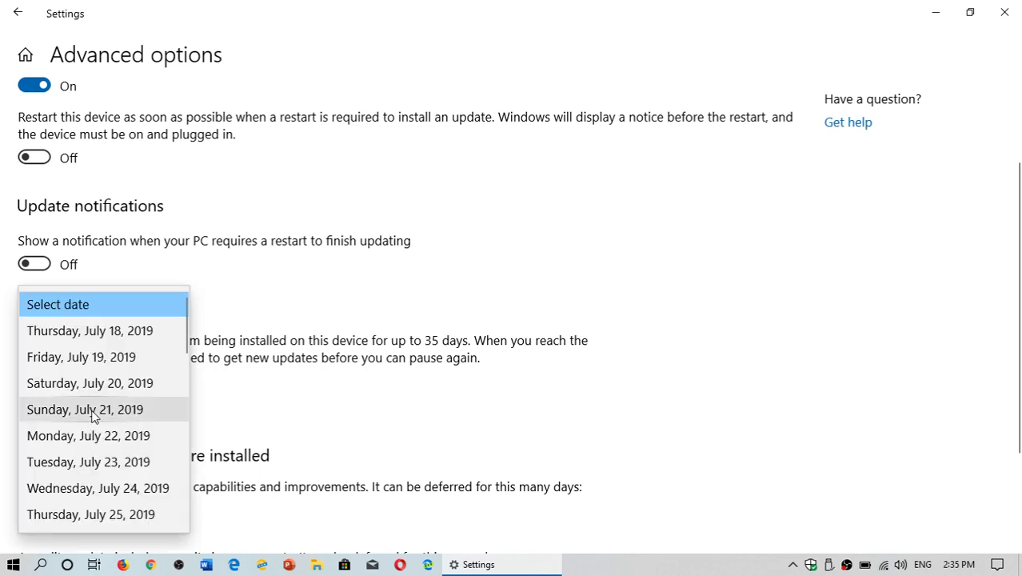
pyautogui.scroll(-1, 93, 414)
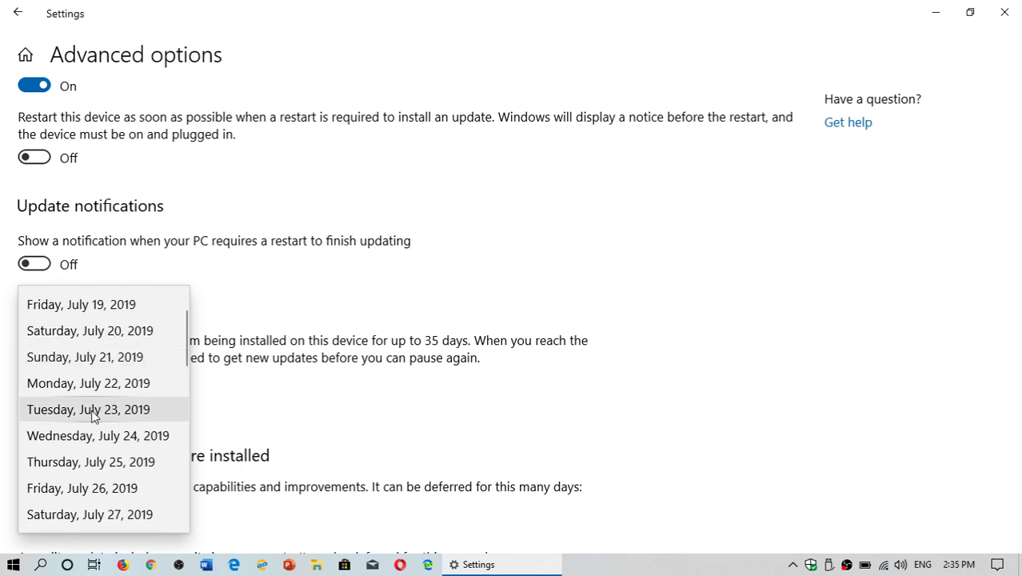
pyautogui.scroll(1, 94, 413)
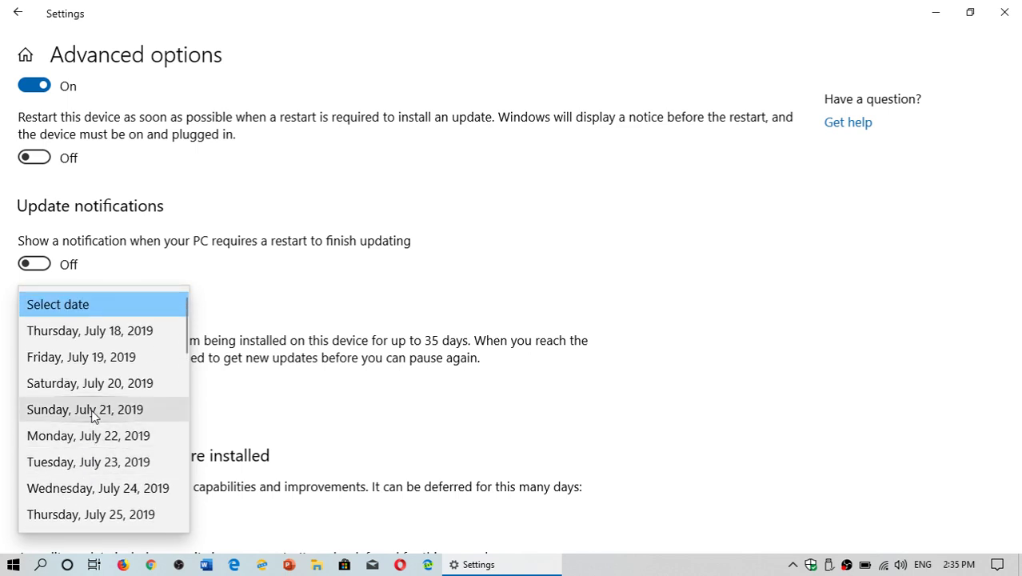
pyautogui.scroll(-1, 94, 413)
pyautogui.scroll(-10, 92, 413)
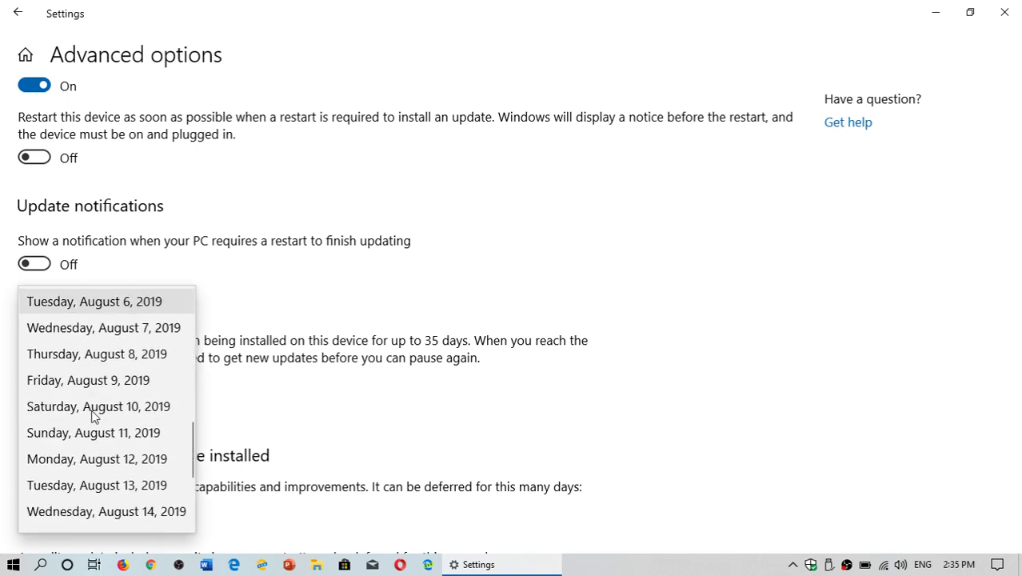
pyautogui.scroll(-2, 93, 414)
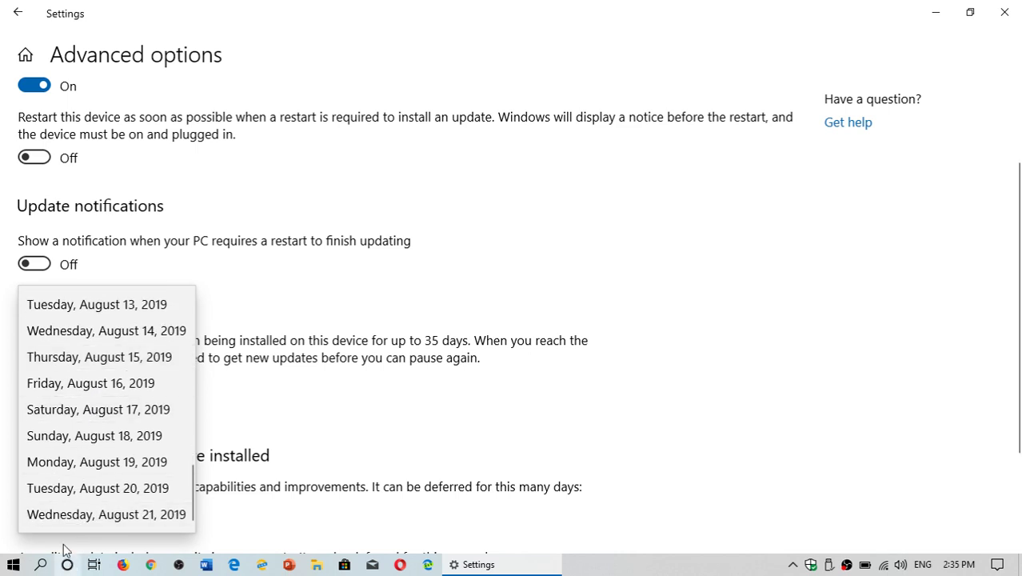
pyautogui.click(154, 521)
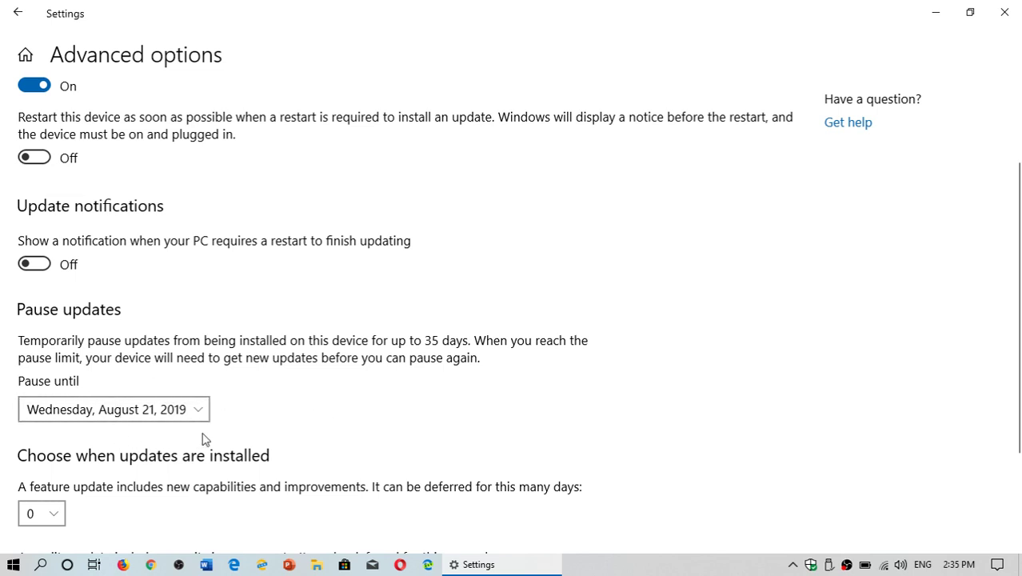
# - Change the pause date to Thursday, July 18, 2019
pyautogui.click(184, 408)
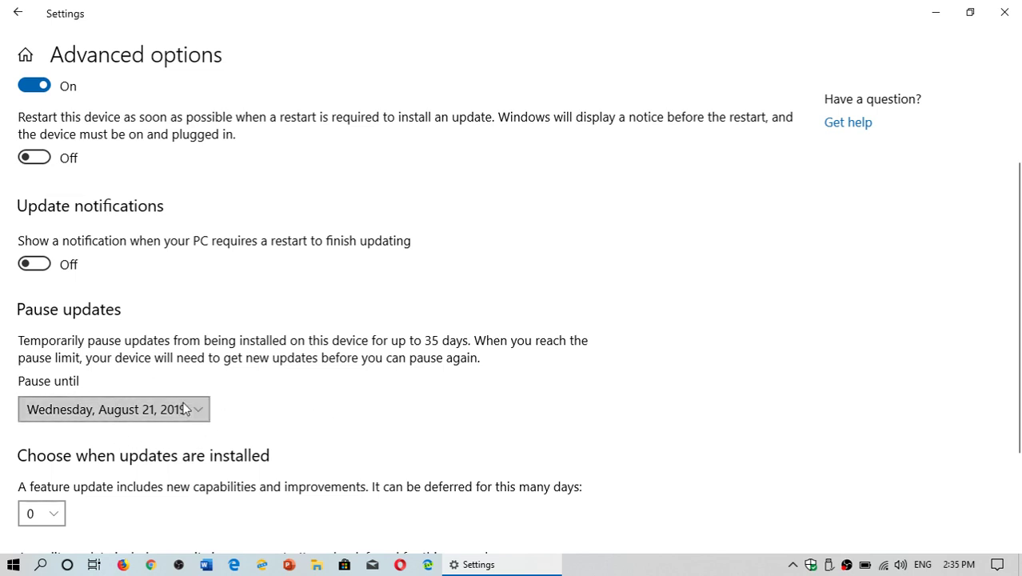
pyautogui.scroll(6, 138, 314)
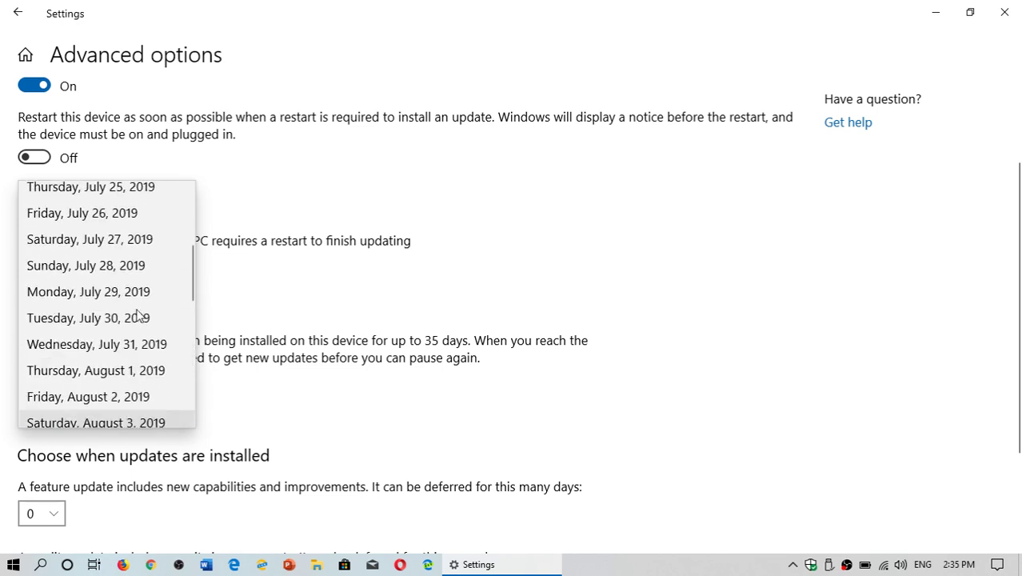
pyautogui.scroll(3, 138, 313)
pyautogui.click(94, 202)
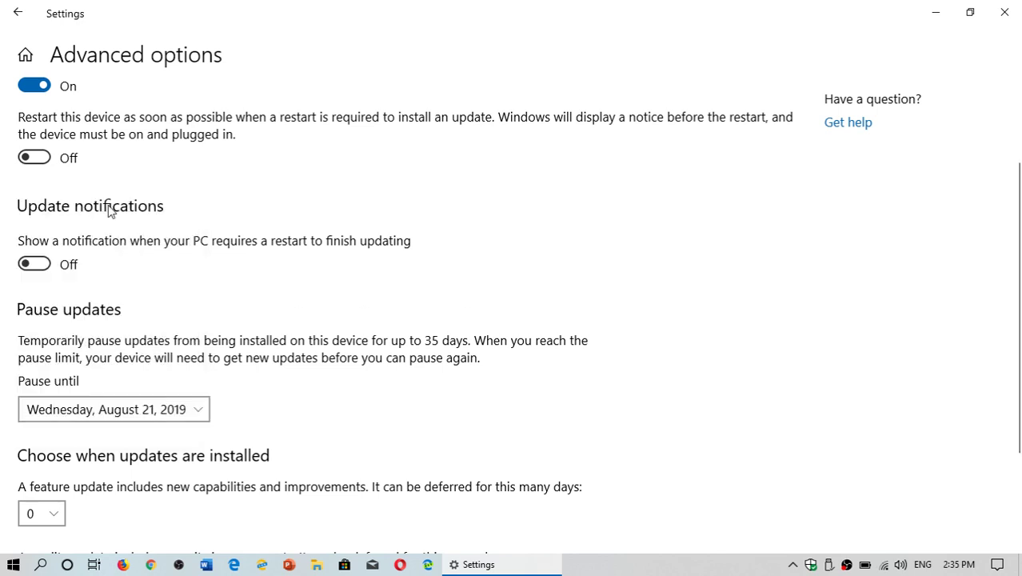
pyautogui.click(177, 413)
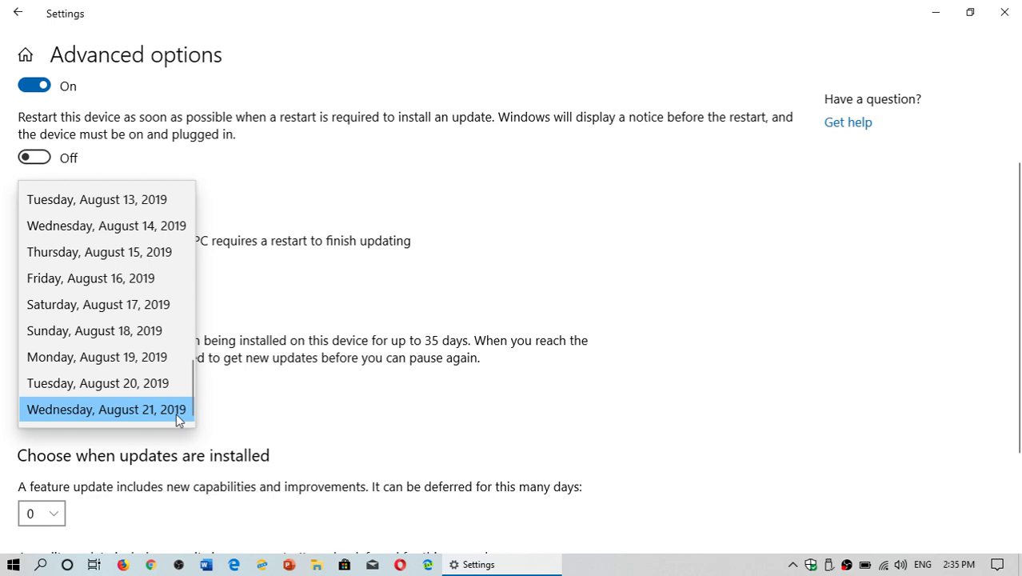
pyautogui.scroll(9, 138, 331)
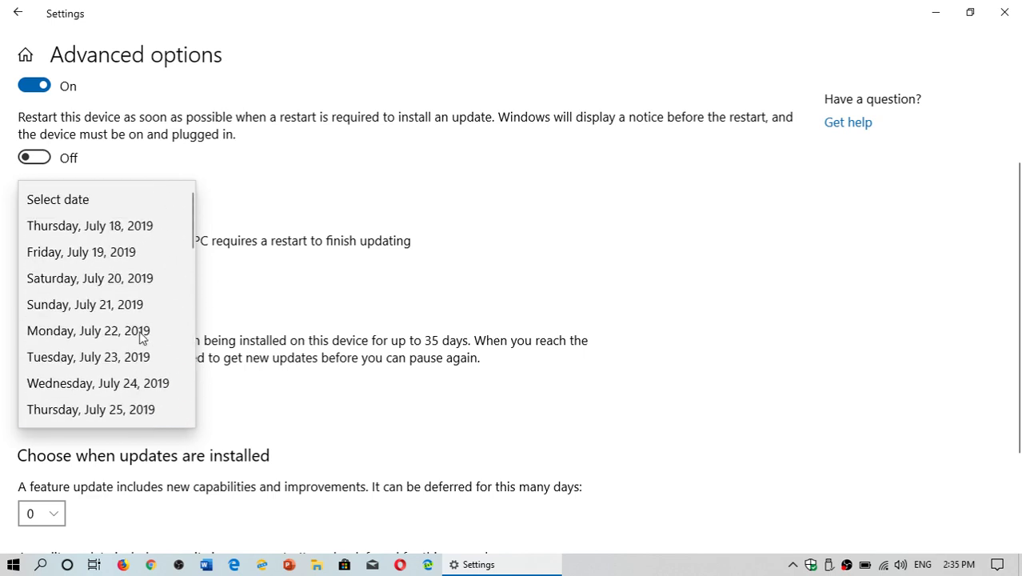
pyautogui.click(113, 227)
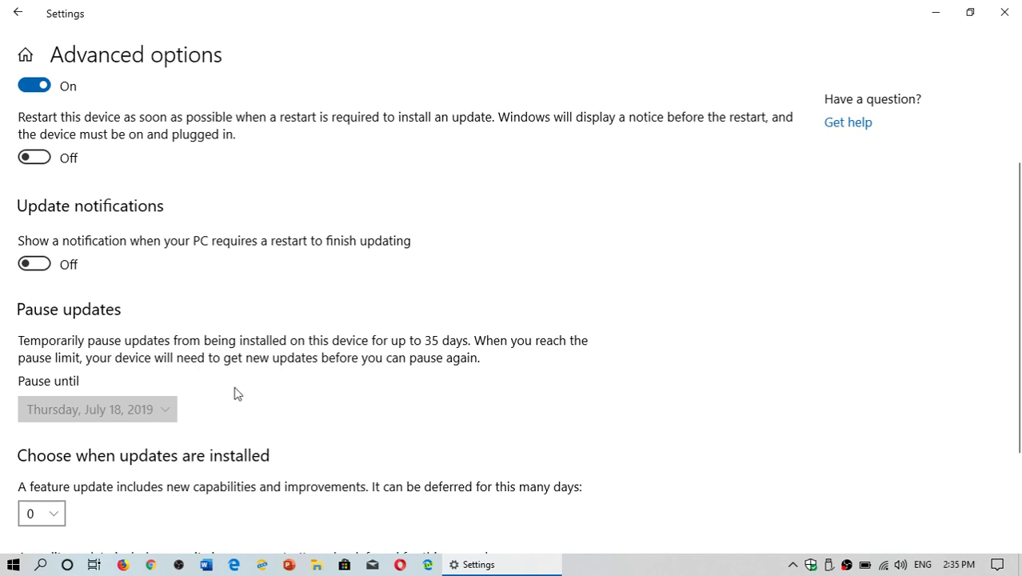
# - Return to the main Windows Update page and resume updates so it shows up to date
pyautogui.click(18, 14)
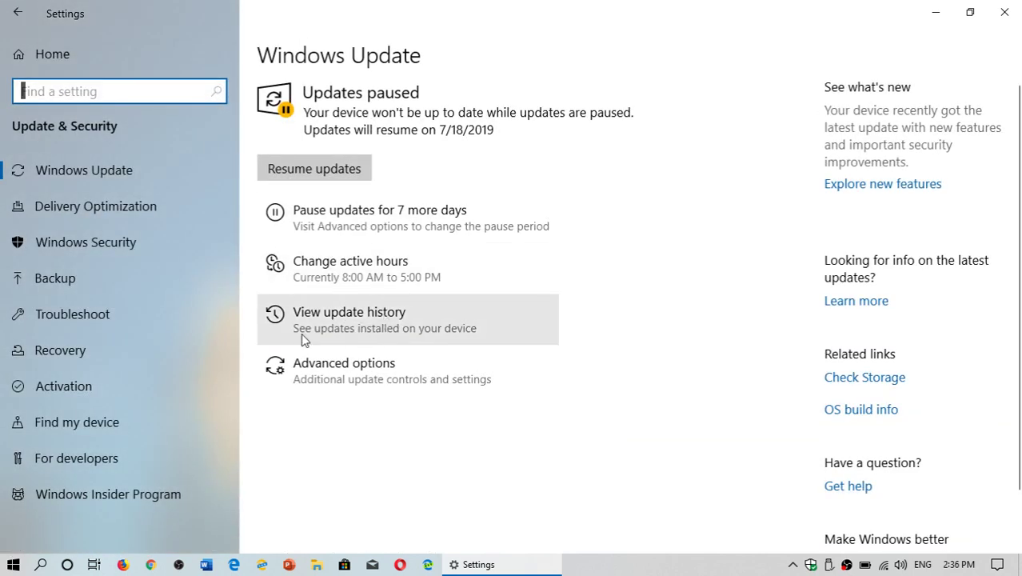
pyautogui.click(324, 173)
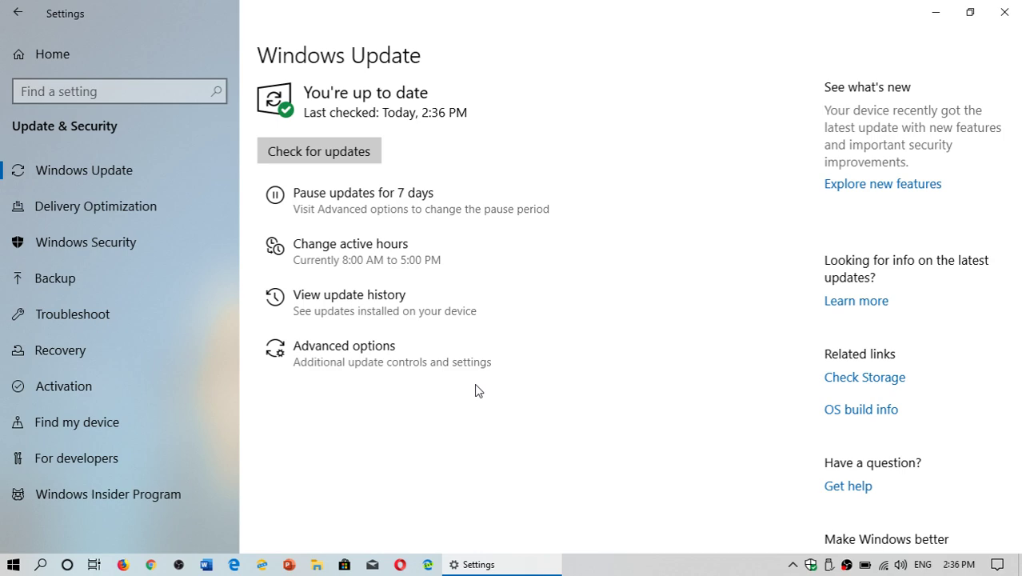
# - Close and reopen Settings from Action Center, then go to Network & Internet > Wi-Fi
pyautogui.click(1005, 14)
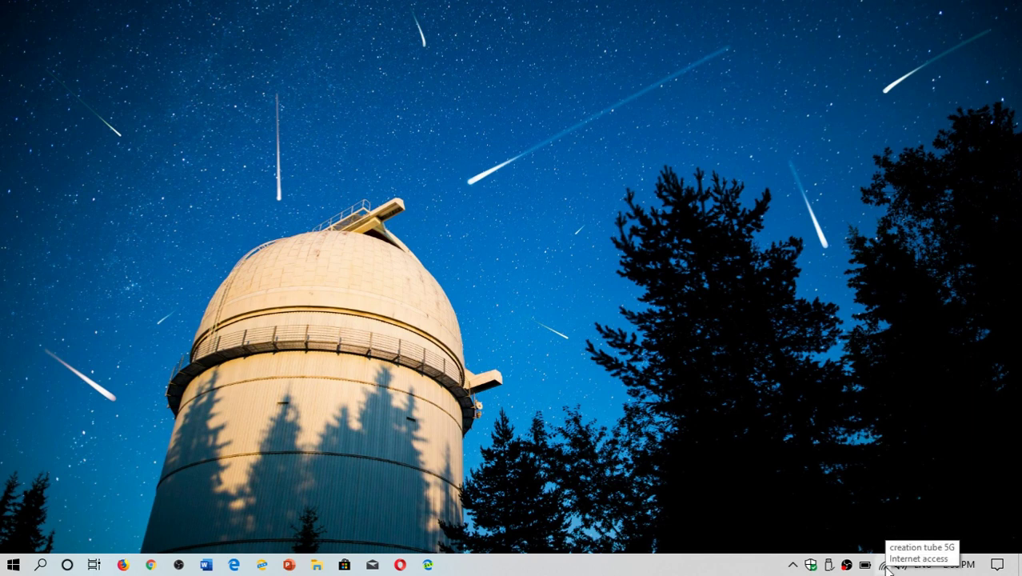
pyautogui.click(997, 565)
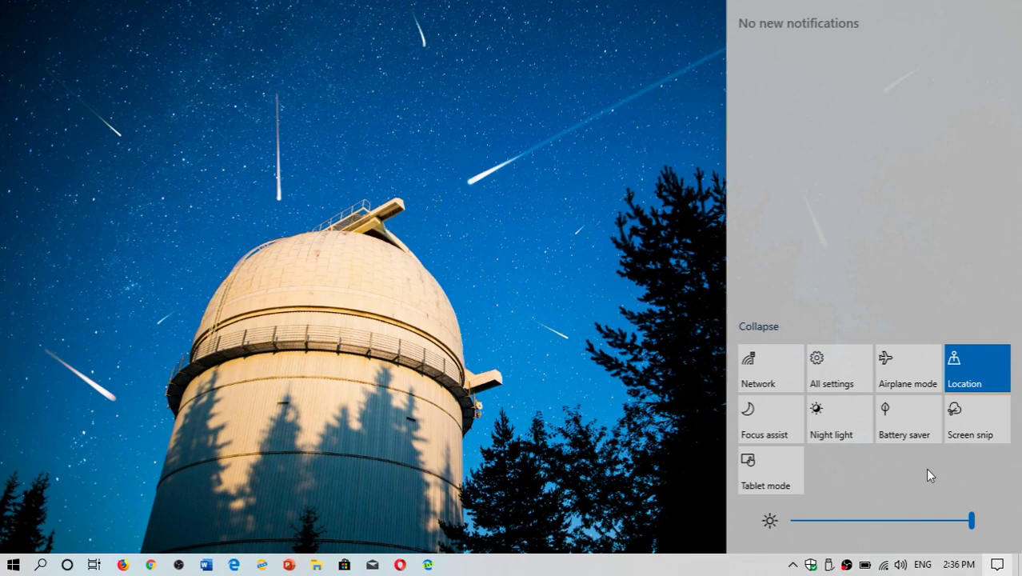
pyautogui.click(854, 387)
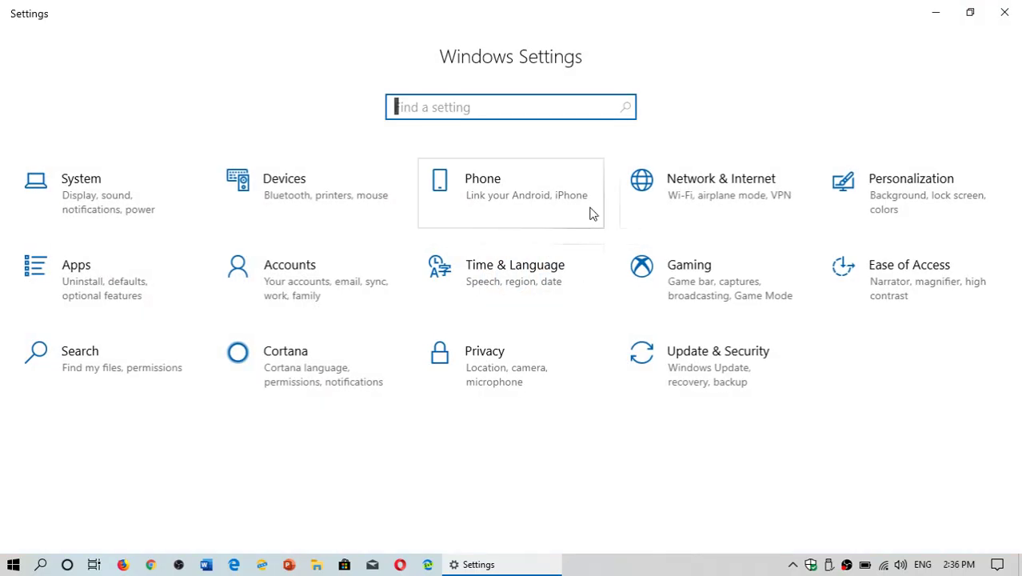
pyautogui.click(708, 201)
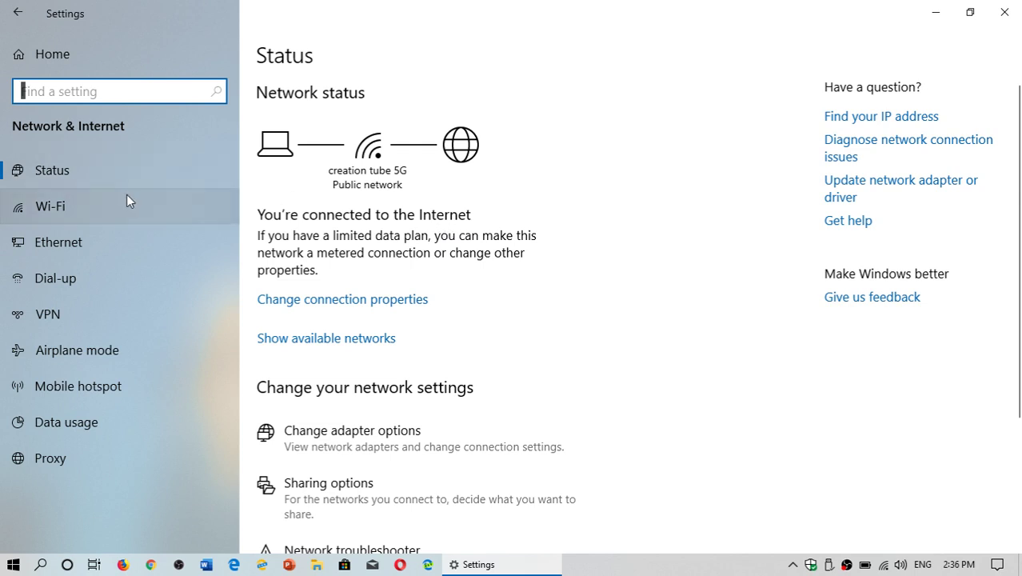
pyautogui.click(60, 221)
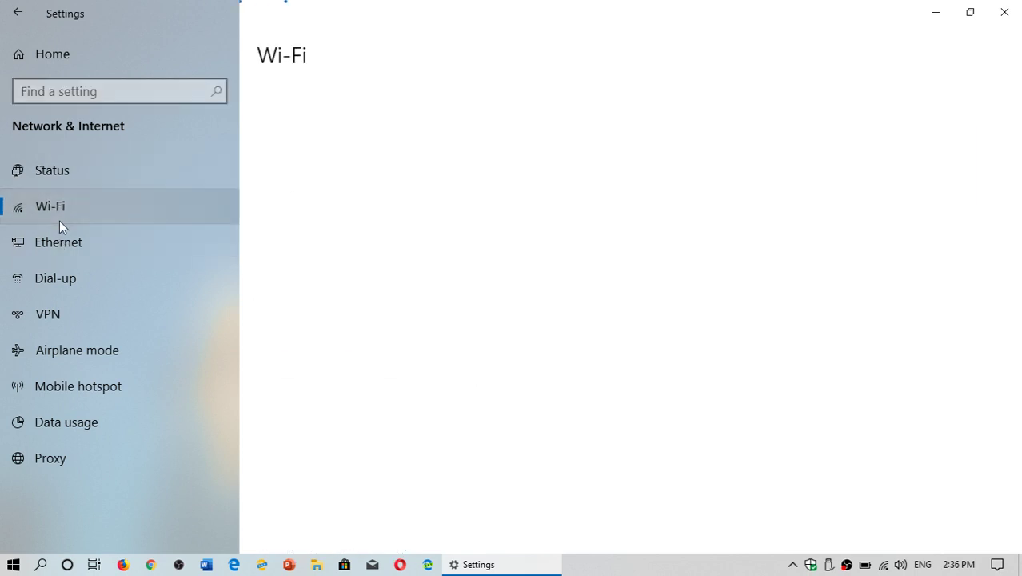
pyautogui.scroll(-1, 506, 317)
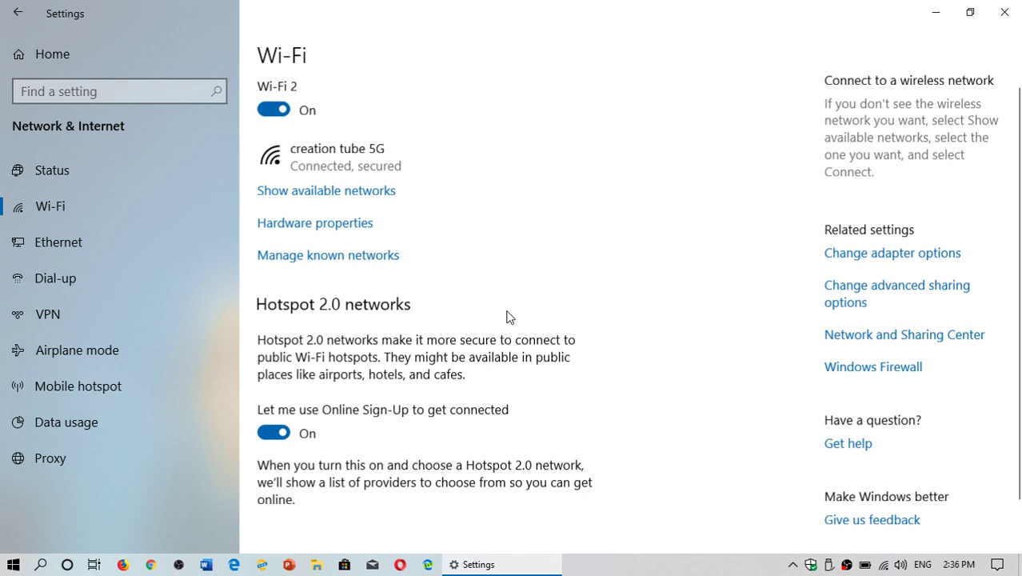
pyautogui.scroll(1, 506, 317)
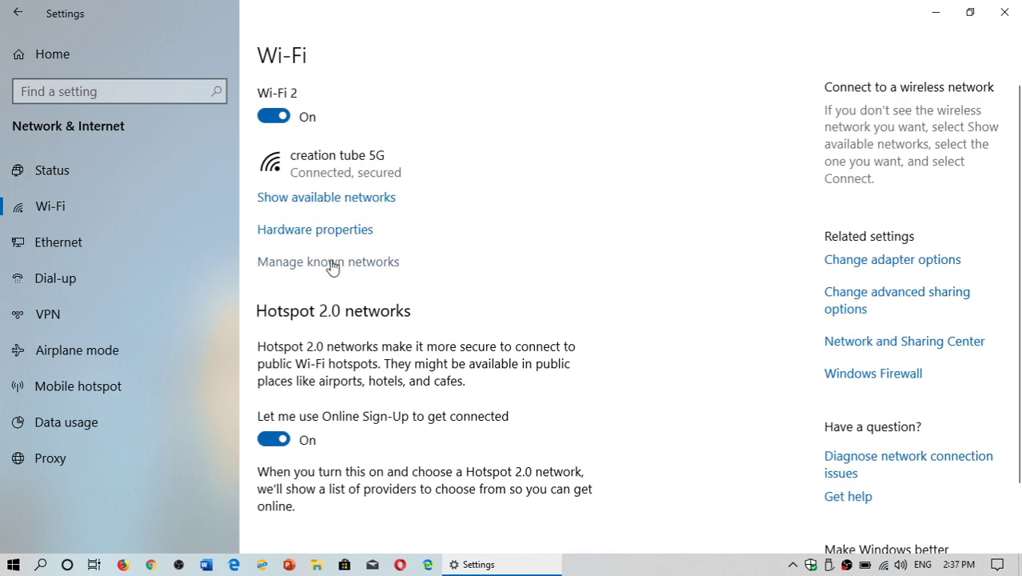
# - In the creation tube 5G network properties, switch Set as metered connection on, then off
pyautogui.click(318, 176)
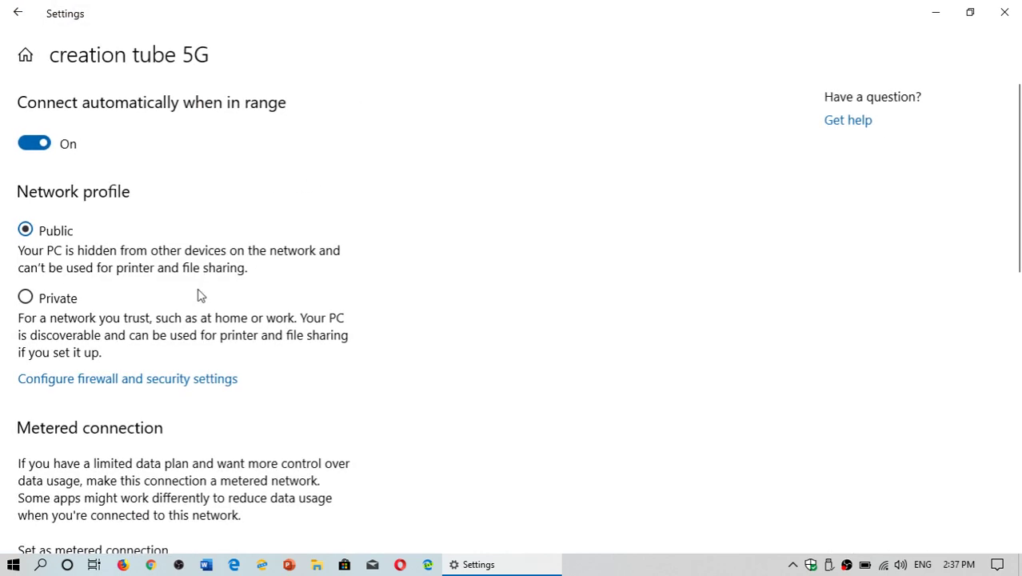
pyautogui.scroll(-3, 200, 295)
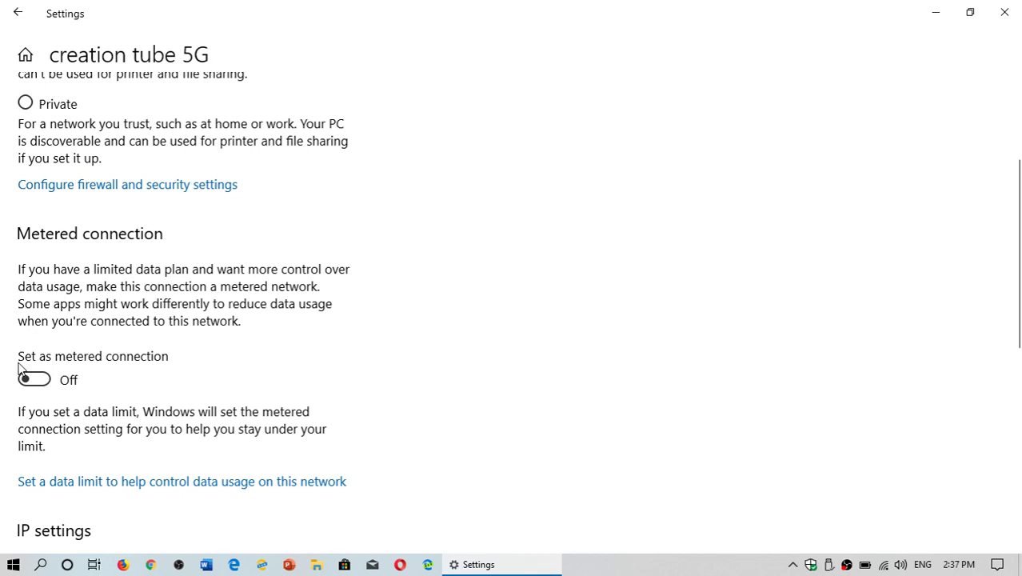
pyautogui.click(45, 388)
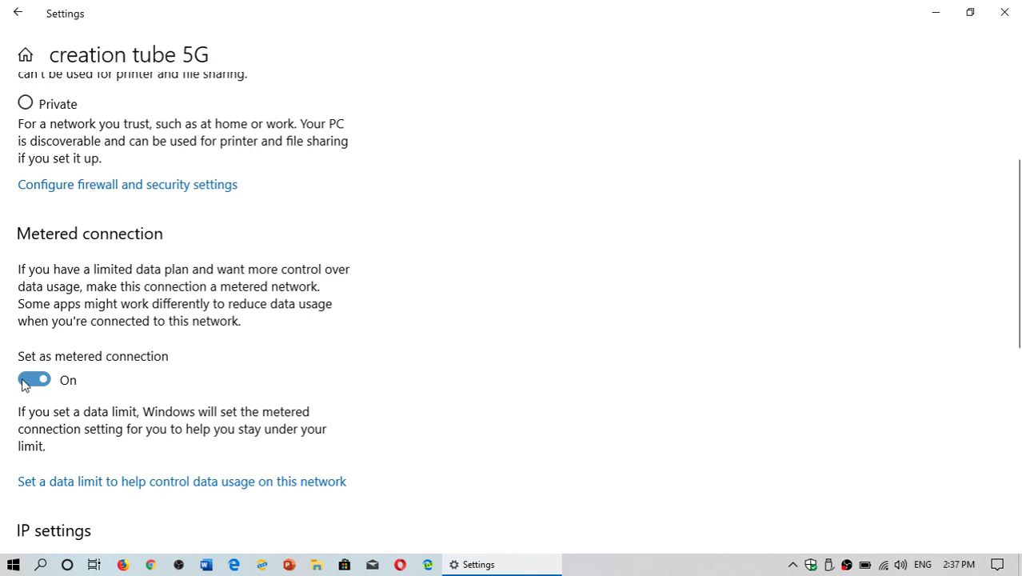
pyautogui.click(23, 382)
# - Close the Settings window to return to the desktop
pyautogui.click(1005, 16)
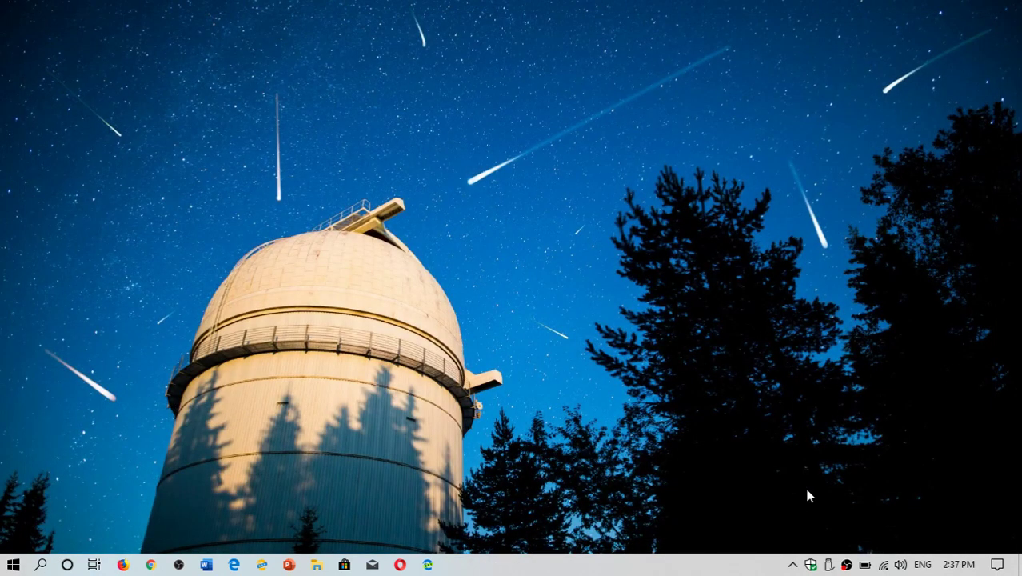